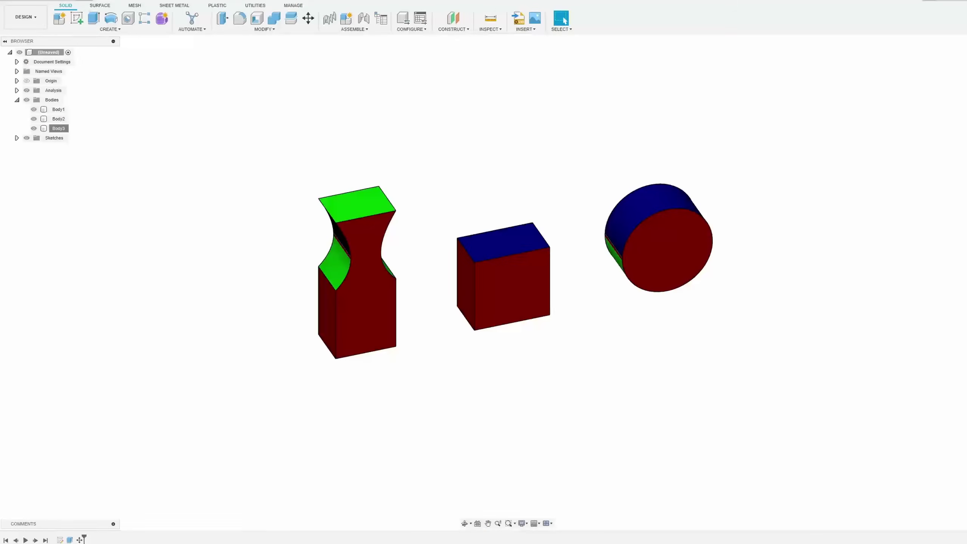
scroll(298, 338, "up", 5)
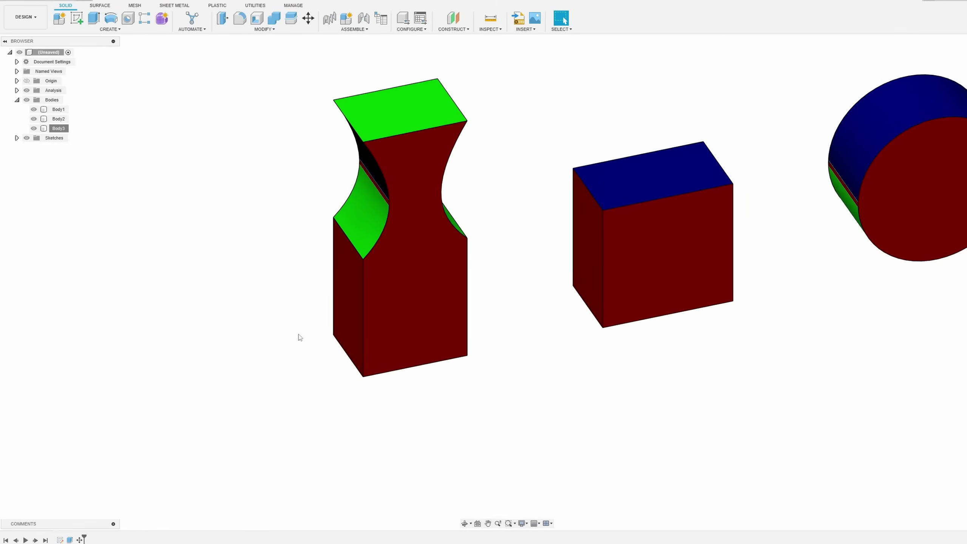
left_click_drag(478, 393, 468, 378)
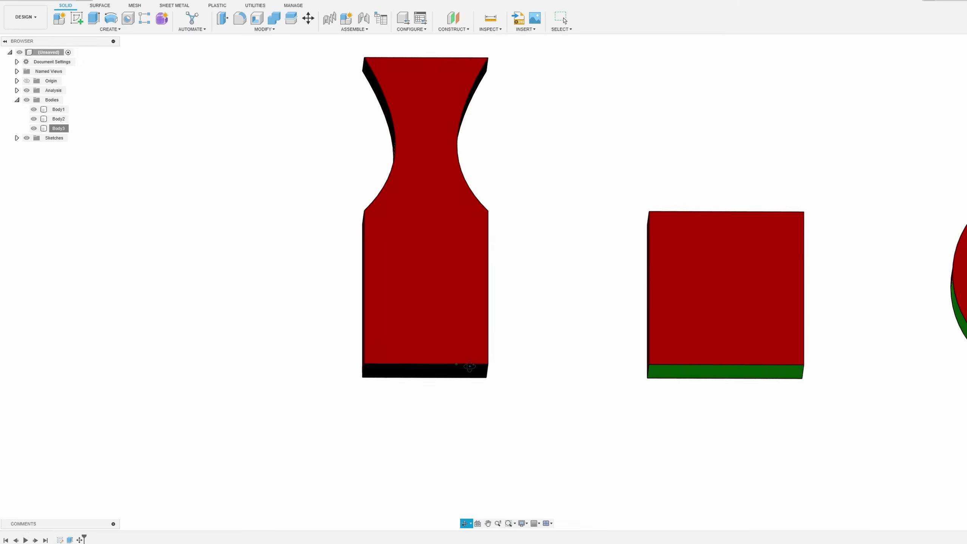
middle_click_drag(472, 377, 365, 429)
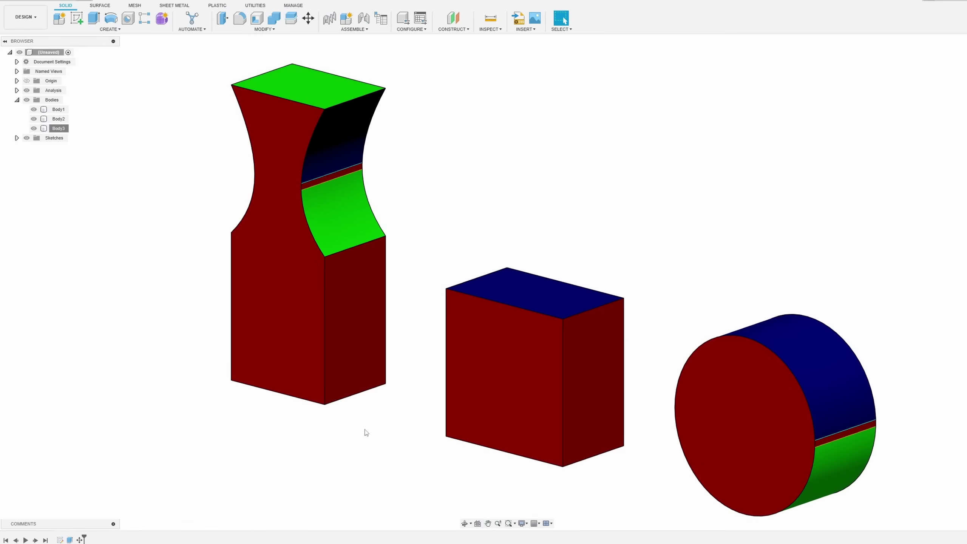
scroll(417, 360, "up", 2)
scroll(417, 360, "down", 6)
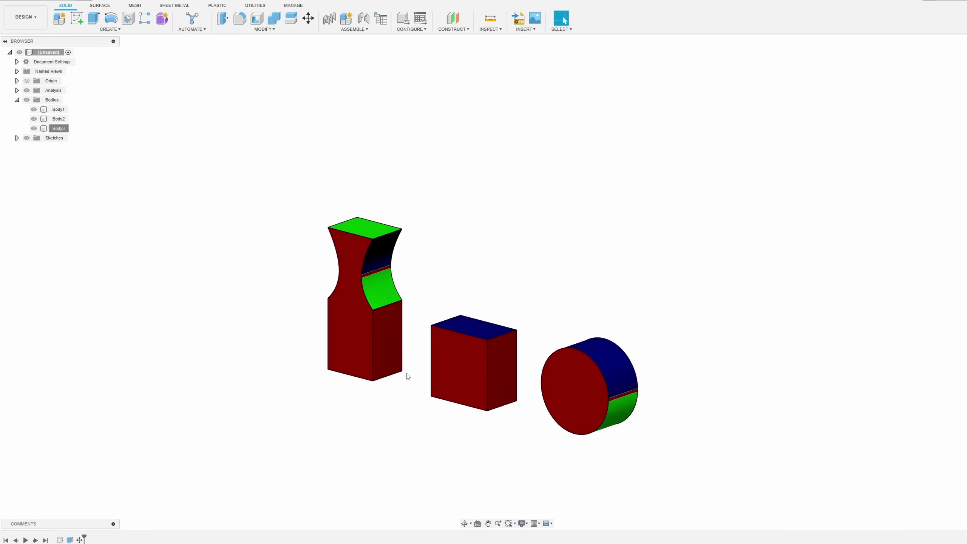
middle_click_drag(407, 376, 595, 384, "shift")
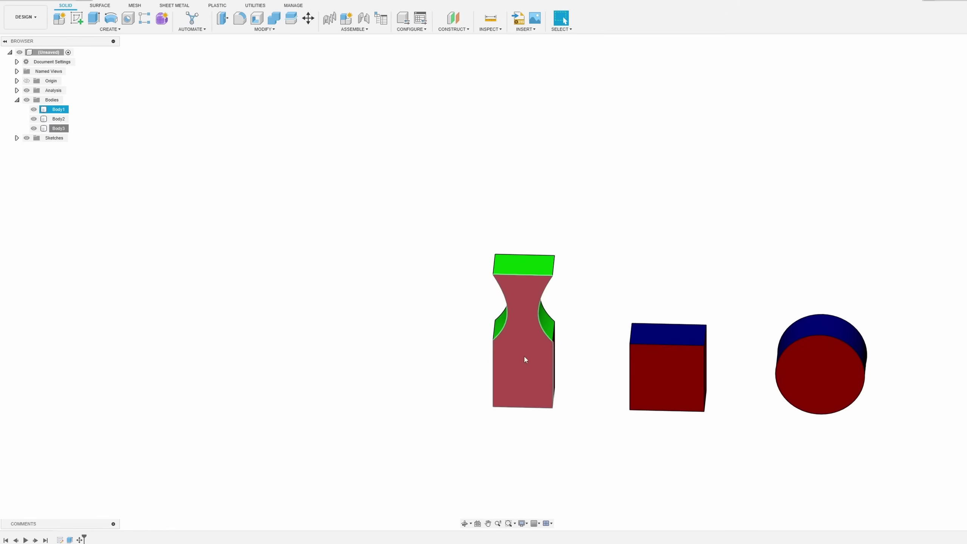
Orbit around the cylinder from its blue side to its green side, then select and deselect it.
middle_click_drag(667, 371, 545, 372, "shift")
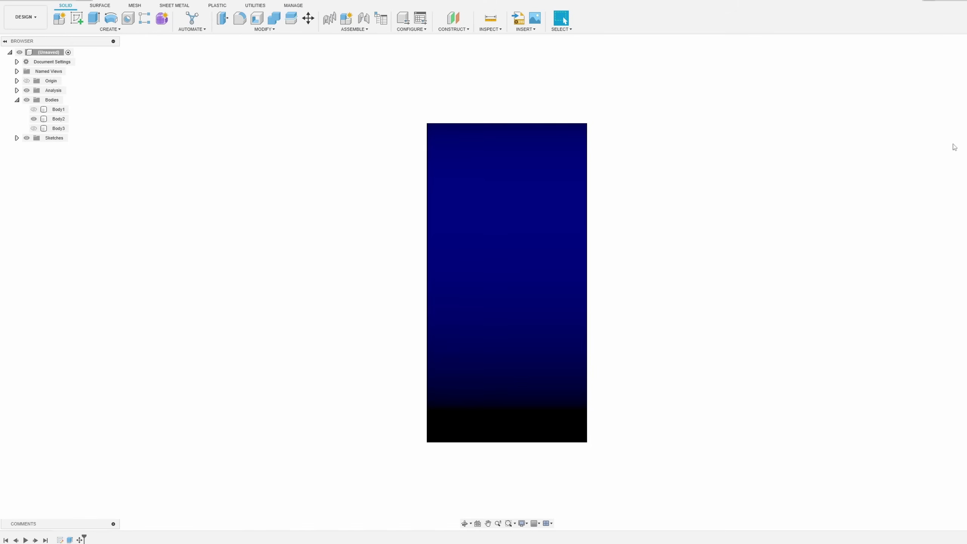
left_click_drag(666, 349, 666, 241)
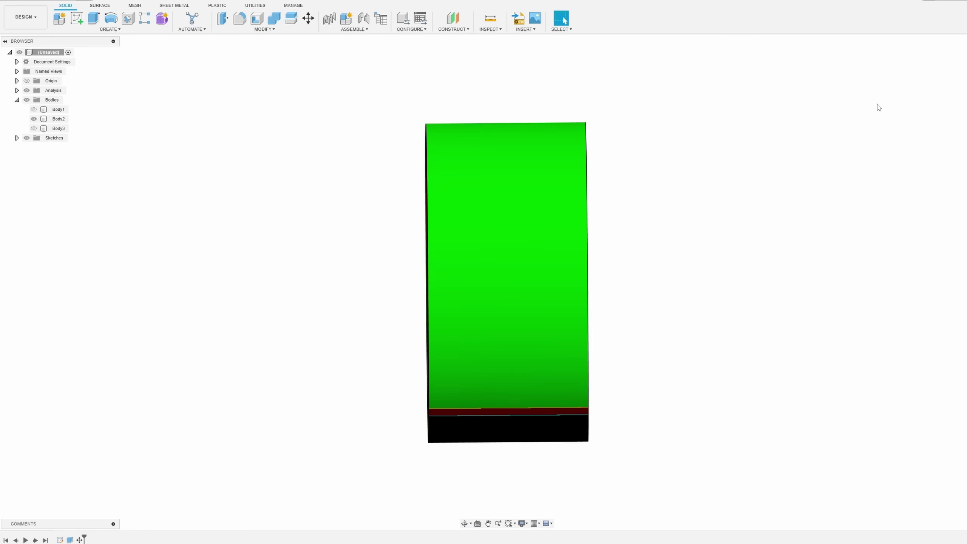
left_click(511, 281)
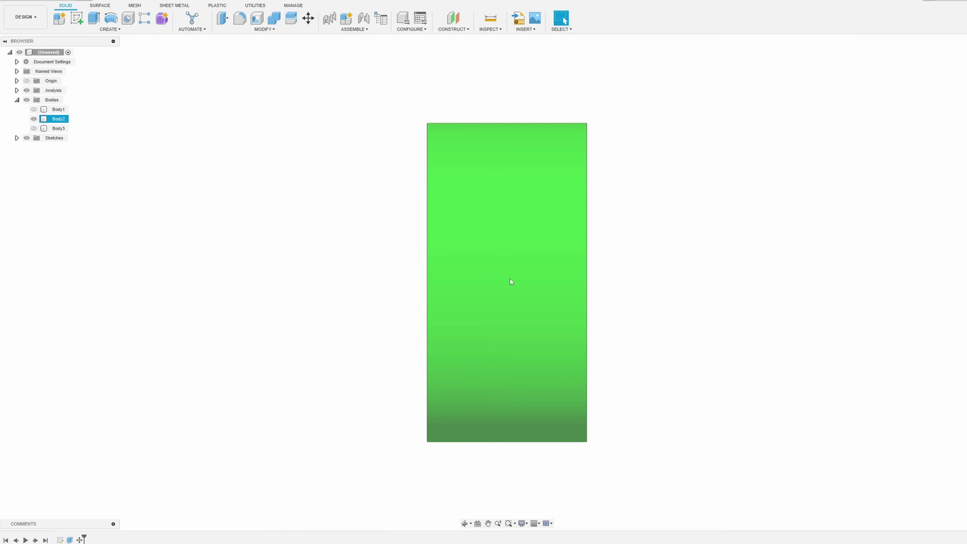
middle_click_drag(511, 281, 483, 243, "shift")
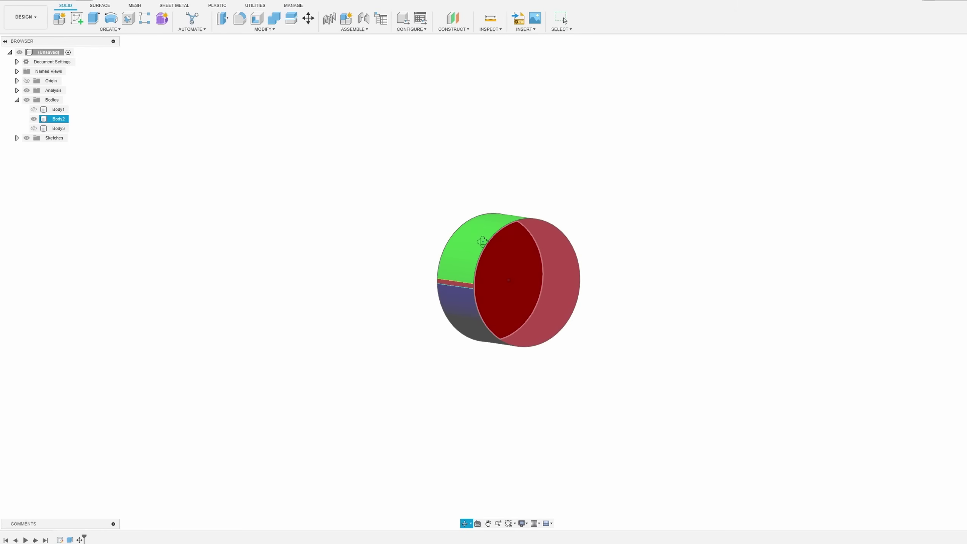
key("Escape")
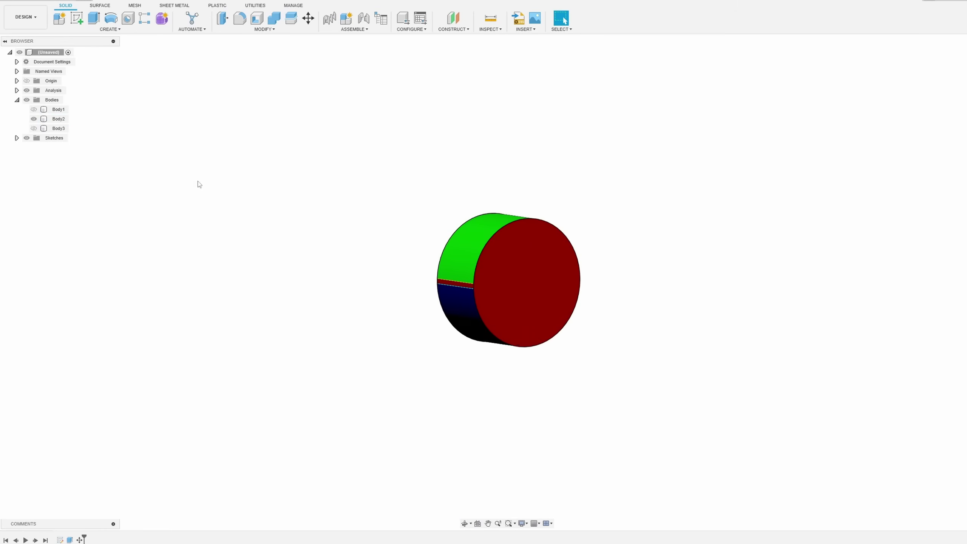
Select the cylinder in the browser, then settle on an angled view of the box and cylinder.
left_click(49, 119)
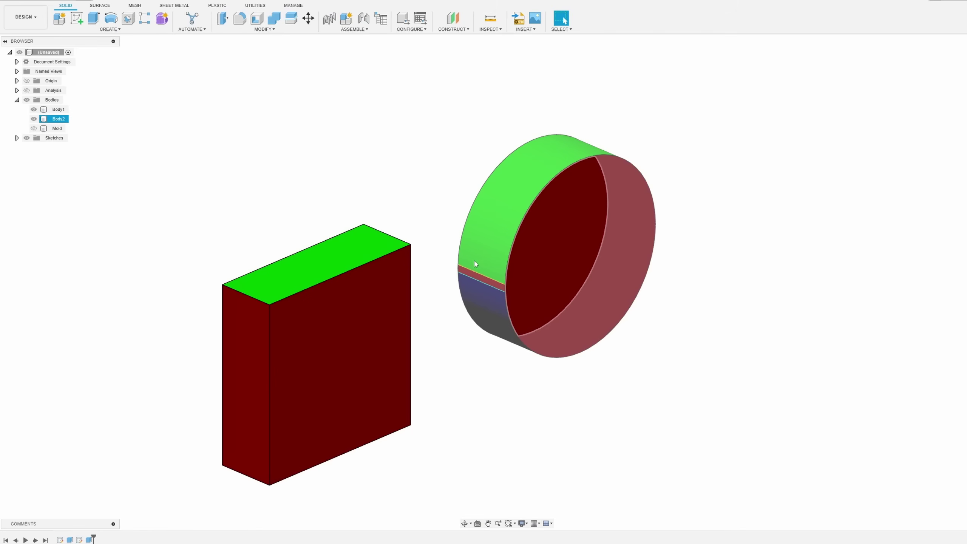
middle_click_drag(475, 263, 506, 265, "shift")
key("Escape")
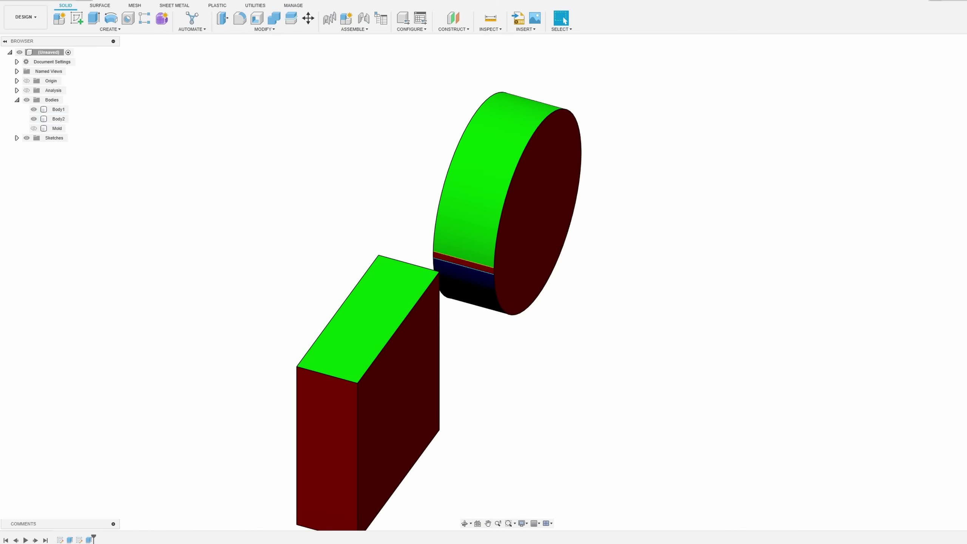
scroll(538, 389, "up", 2)
scroll(537, 389, "down", 3)
middle_click_drag(538, 389, 545, 309)
scroll(537, 336, "down", 1)
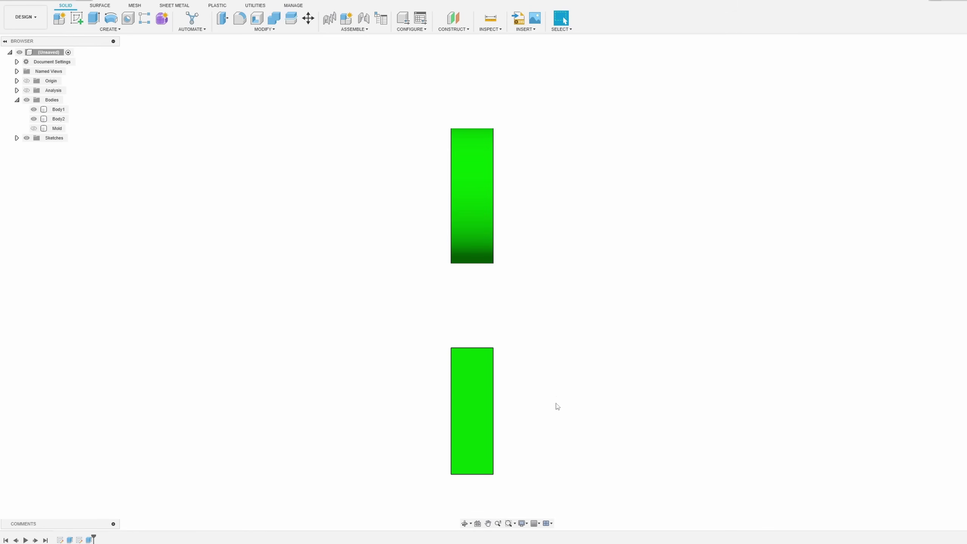
middle_click_drag(548, 387, 382, 377, "shift")
Bring the box, cylinder and Mold block into a near-front view, then deselect the box.
left_click(467, 302)
scroll(467, 301, "up", 4)
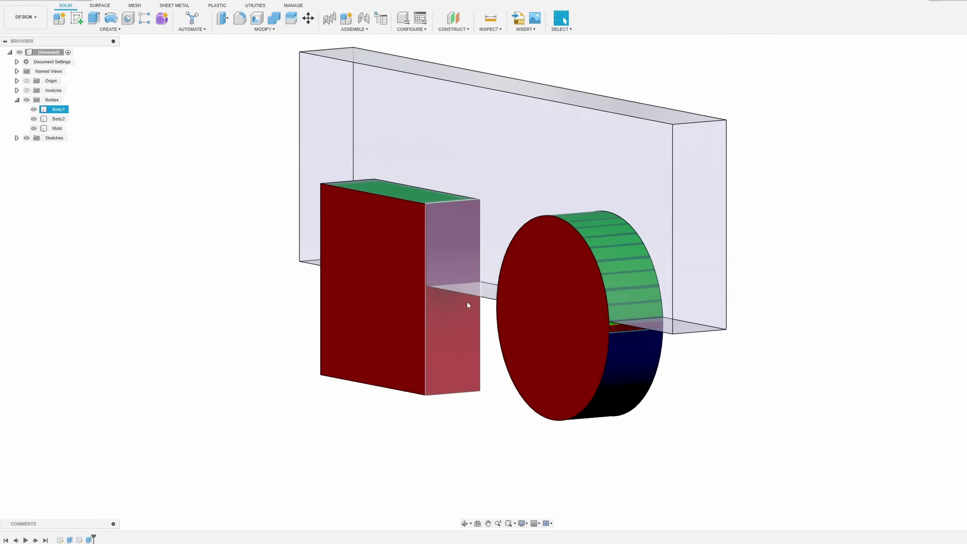
middle_click_drag(467, 301, 448, 377, "shift")
scroll(441, 357, "up", 3)
left_click(190, 149)
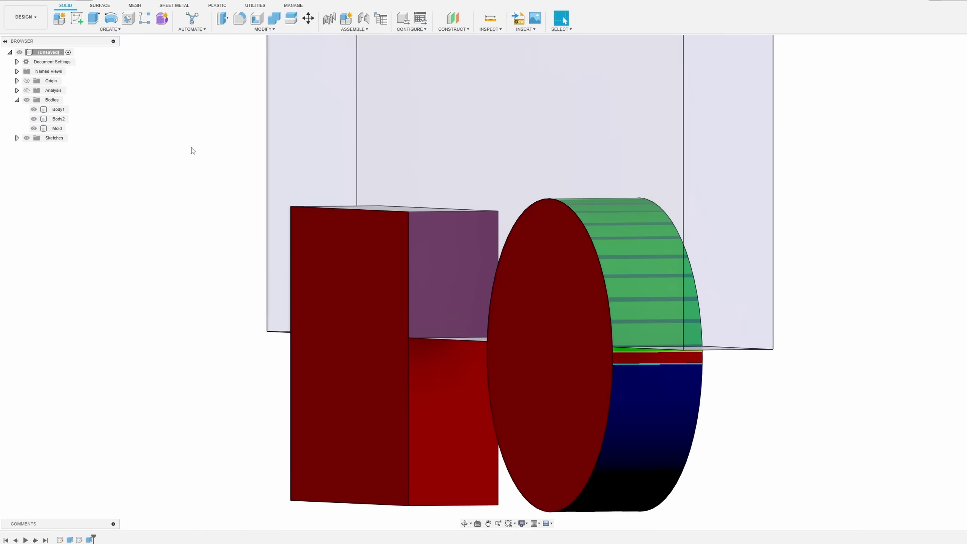
Lift the Mold body to 6.00 mm along Y with Move/Copy, checking it from the front.
right_click(56, 130)
left_click(70, 135)
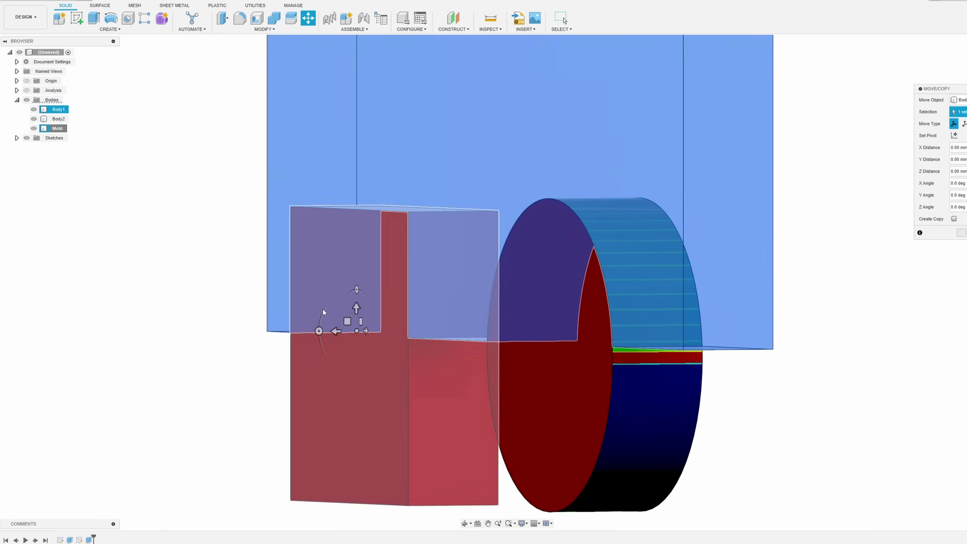
left_click_drag(354, 309, 352, 301)
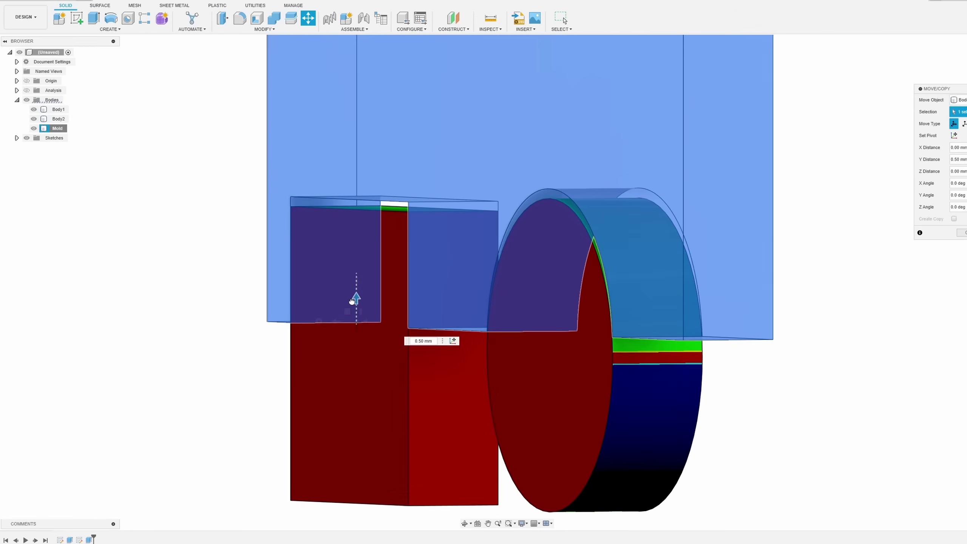
middle_click_drag(427, 386, 490, 394, "shift")
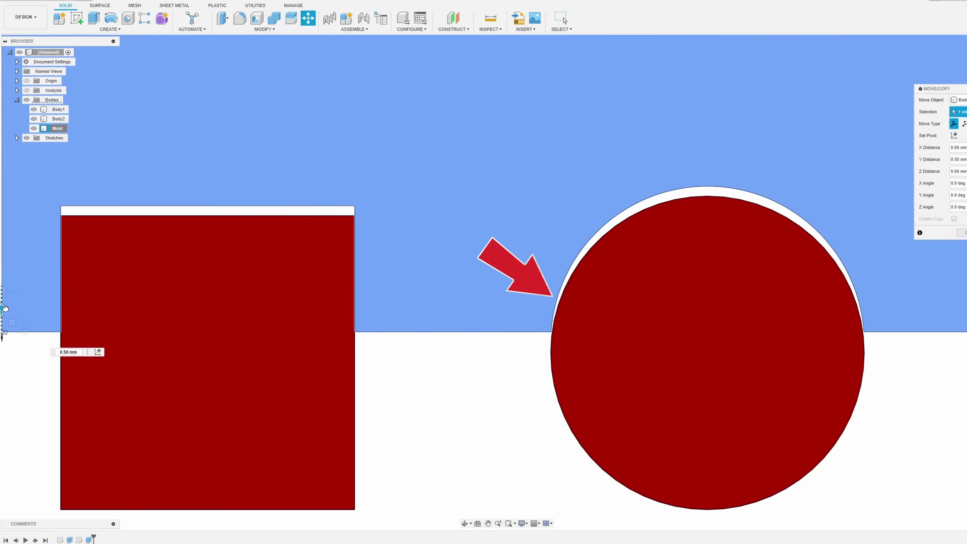
mouse_move(6, 308)
left_mouse_down()
mouse_move(4, 189)
mouse_move(15, 322)
mouse_move(15, 308)
left_mouse_up()
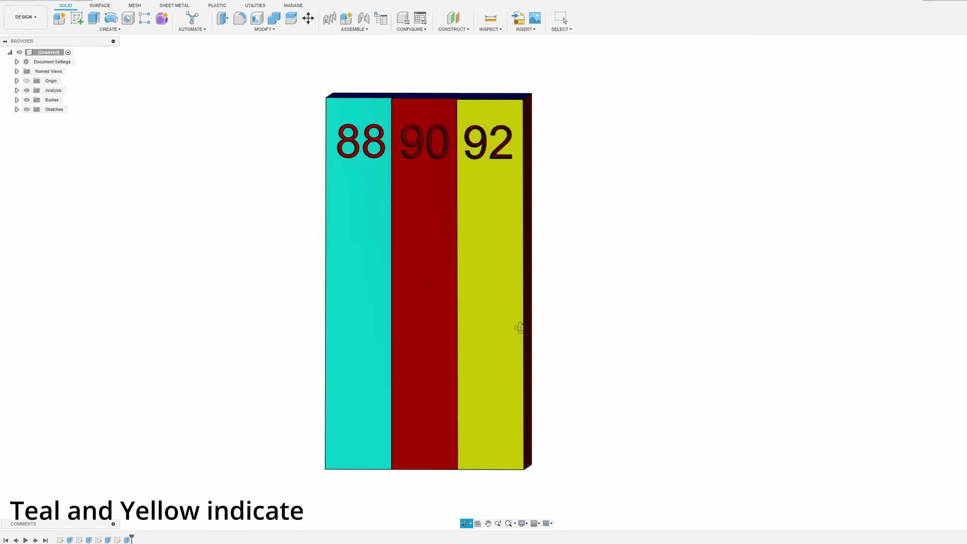
Run Draft Analysis on the 88/90/92 test block, using its bottom face as pull direction.
left_click_drag(533, 328, 482, 329)
key("Escape")
left_click(488, 30)
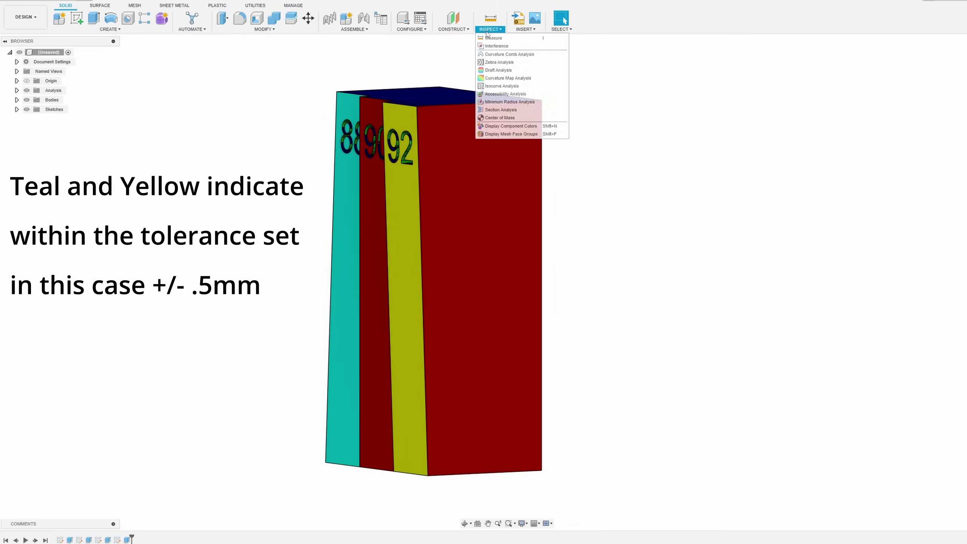
left_click(498, 70)
left_click_drag(895, 108, 605, 157)
middle_click_drag(453, 396, 526, 396, "shift")
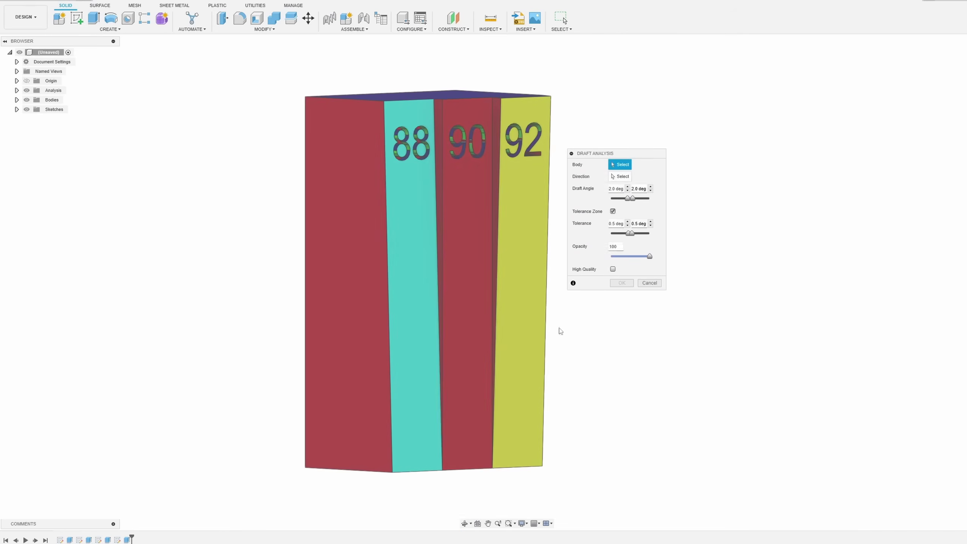
left_click(530, 291)
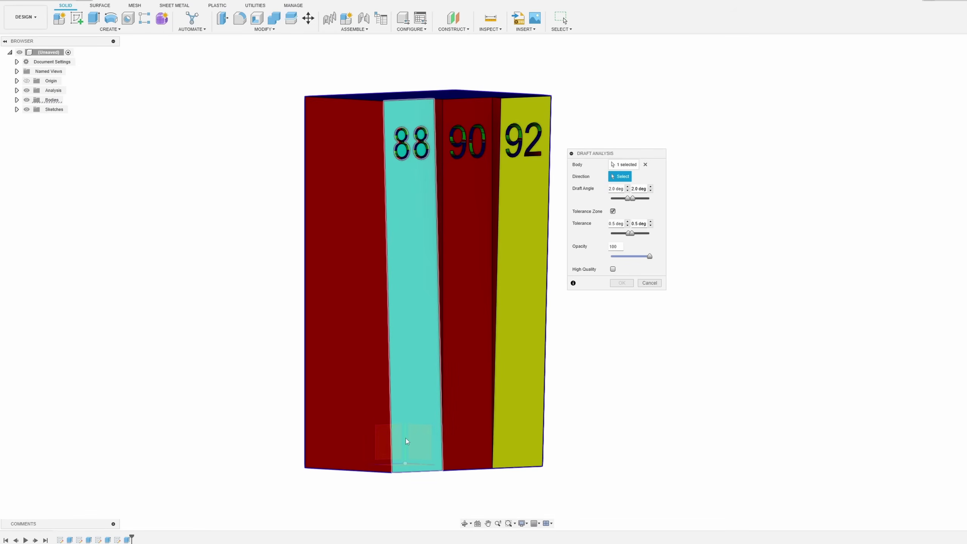
middle_click_drag(371, 457, 531, 453, "shift")
left_click(390, 474)
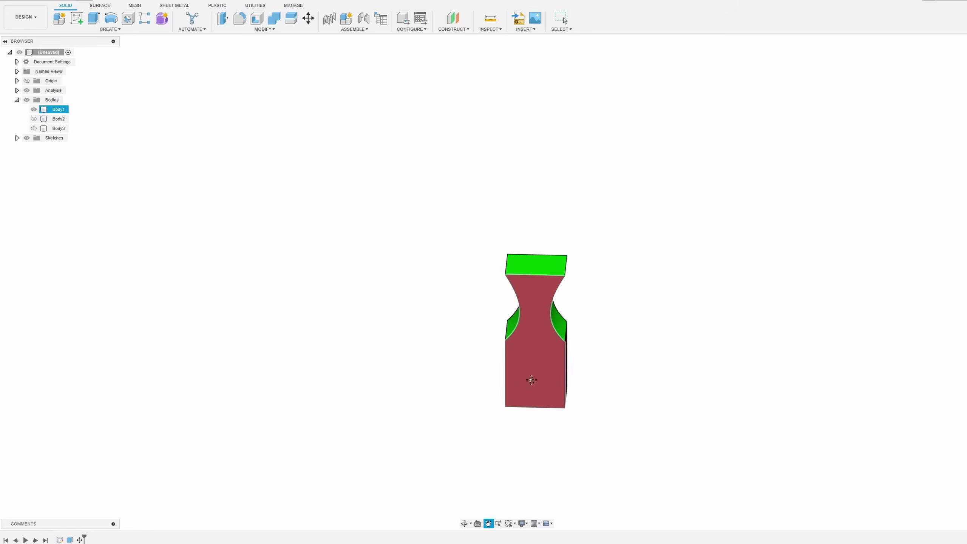
Bring the new test body into an isometric view and select Body1.
left_click_drag(525, 382, 537, 333)
mouse_move(537, 333)
middle_mouse_down("shift")
mouse_move(569, 311)
mouse_move(600, 356)
mouse_move(600, 342)
mouse_move(538, 362)
mouse_move(540, 302)
mouse_move(511, 338)
mouse_move(528, 290)
mouse_move(540, 297)
mouse_move(538, 335)
middle_mouse_up("shift")
left_click(529, 291)
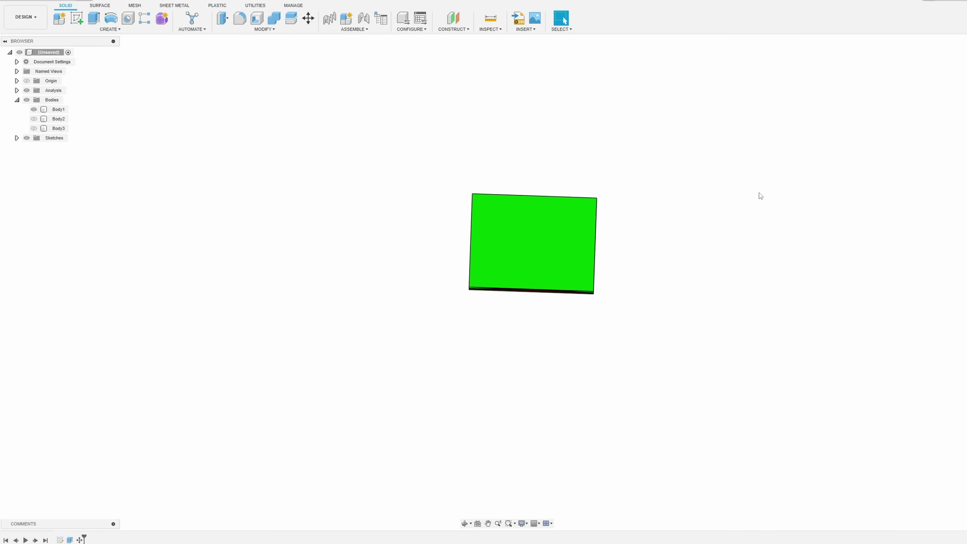
Select Body1 and orbit straight-on to its red curved-cutout front face below blue tops.
left_click(546, 288)
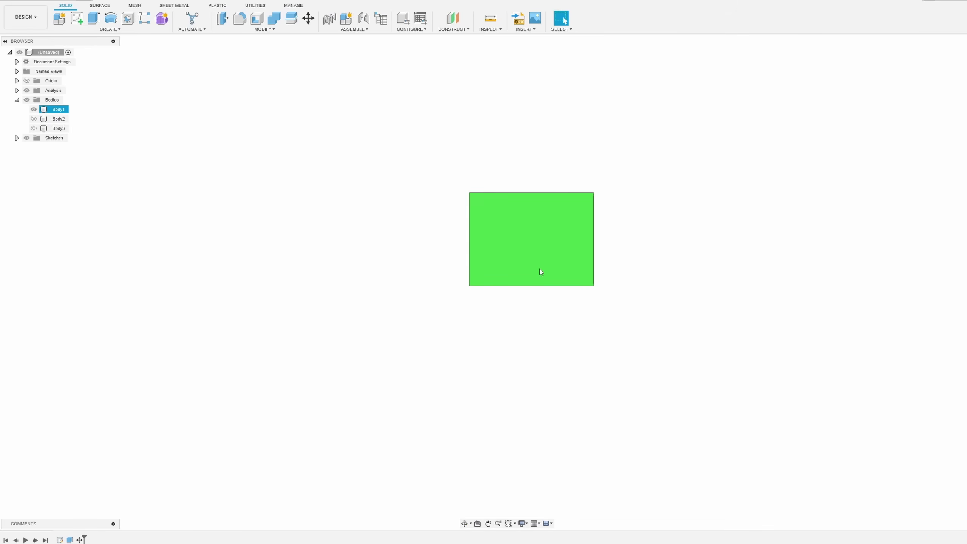
left_click(606, 257)
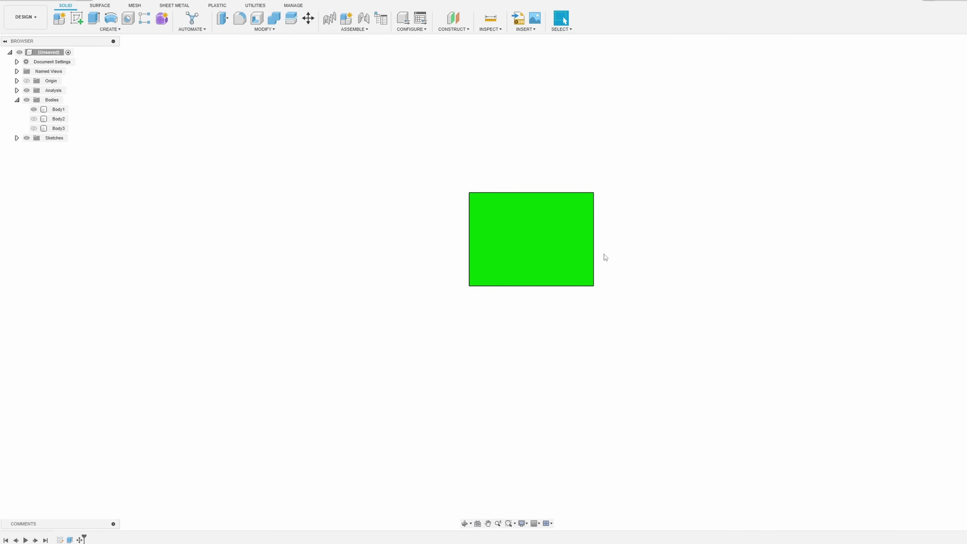
left_click(588, 248)
middle_click_drag(588, 248, 483, 275, "shift")
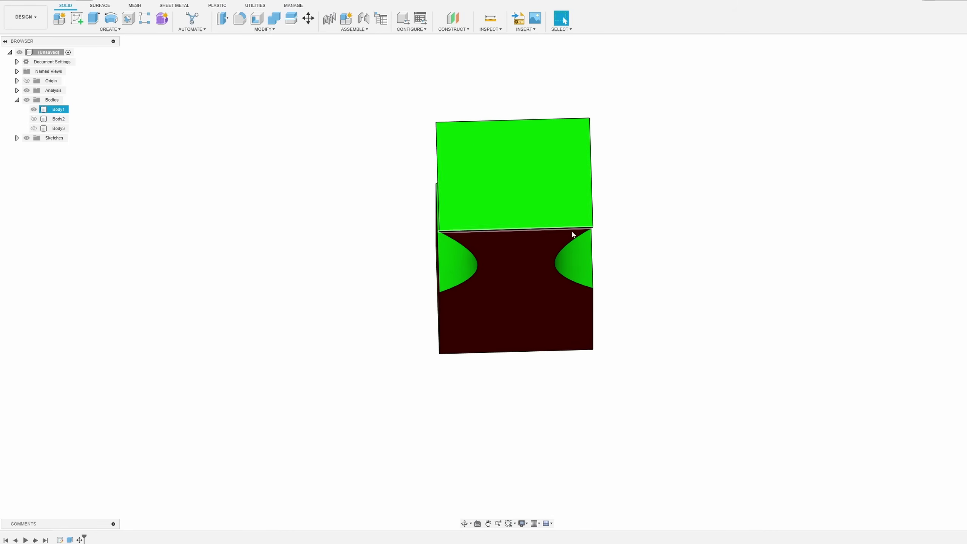
middle_click_drag(571, 229, 582, 313, "shift")
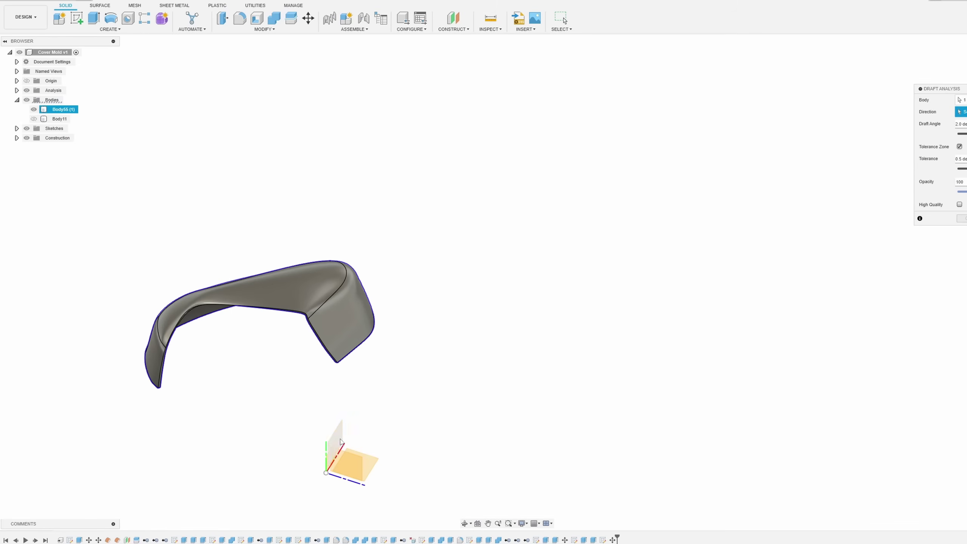
Use the origin plane as pull direction for Body11, then inspect its side and rear colours.
left_click(329, 454)
middle_click_drag(325, 400, 223, 379, "shift")
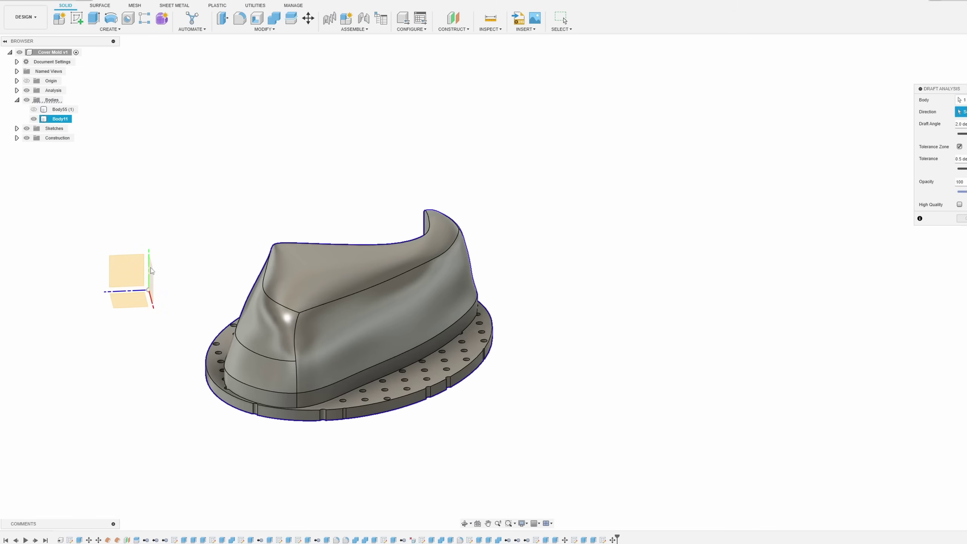
middle_click_drag(181, 286, 122, 340, "shift")
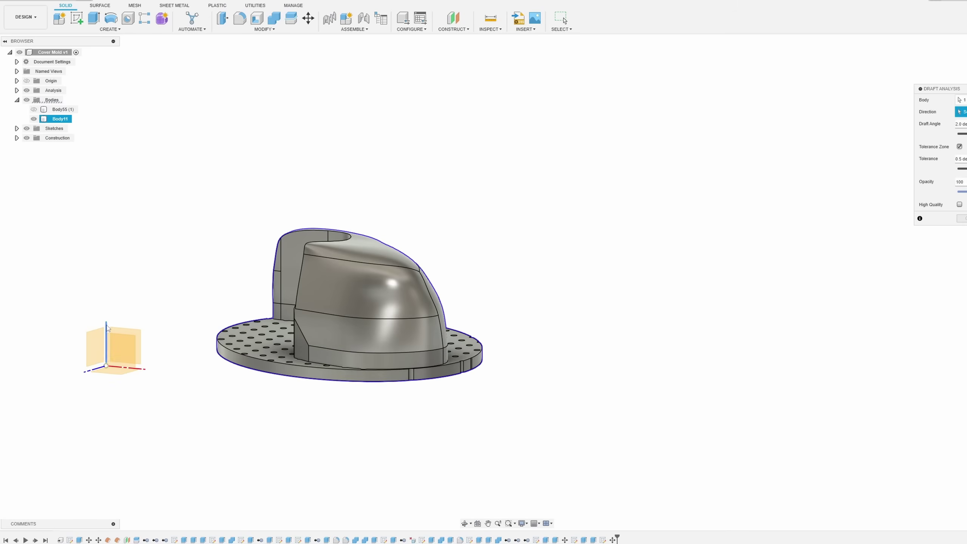
scroll(107, 328, "up", 4)
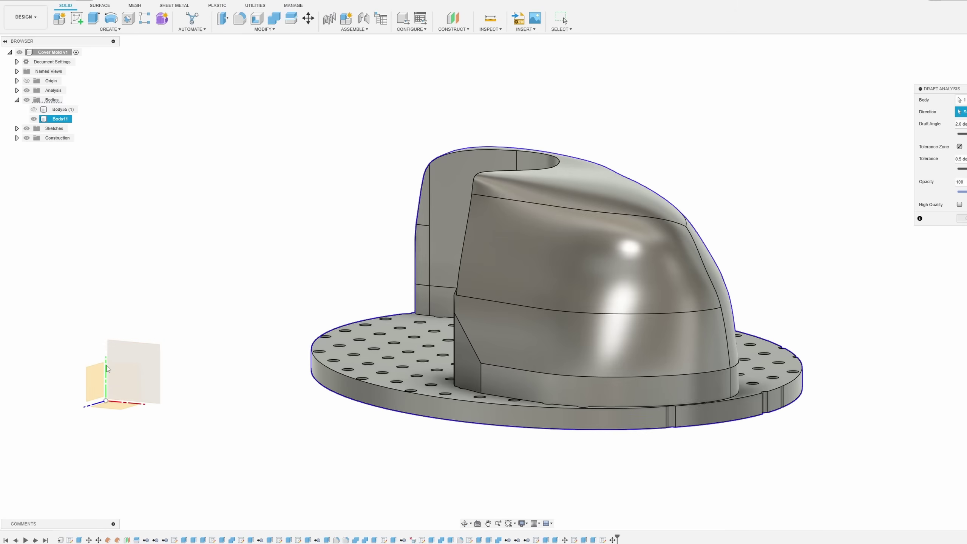
scroll(108, 369, "down", 6)
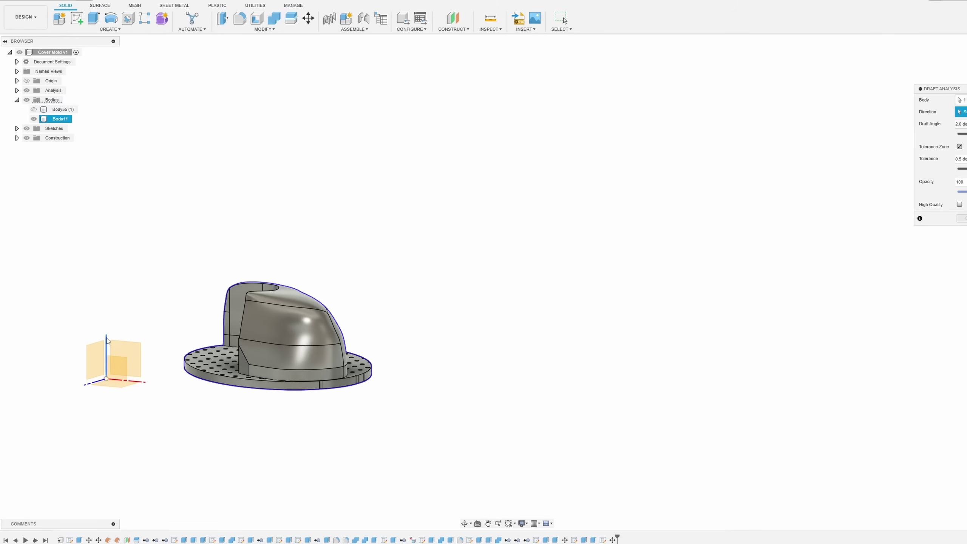
middle_click_drag(379, 443, 434, 426, "shift")
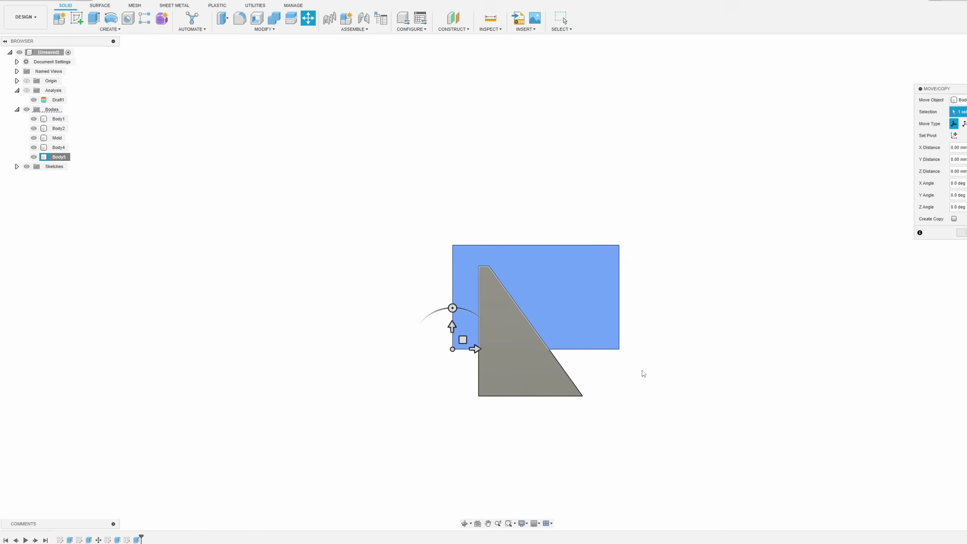
Move the blue plate 1.00 mm along Y and -1.00 mm along X.
scroll(634, 369, "up", 3)
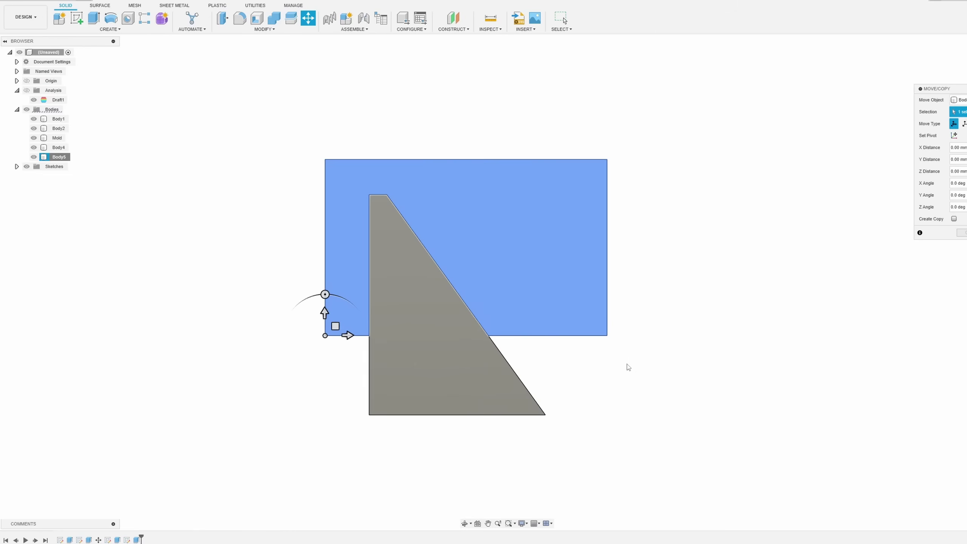
scroll(601, 387, "up", 2)
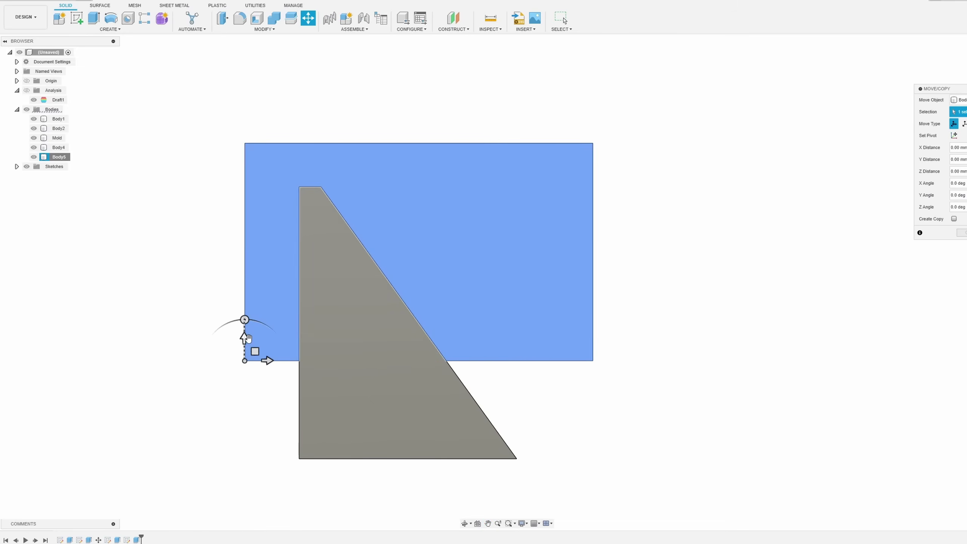
left_click_drag(245, 339, 245, 330)
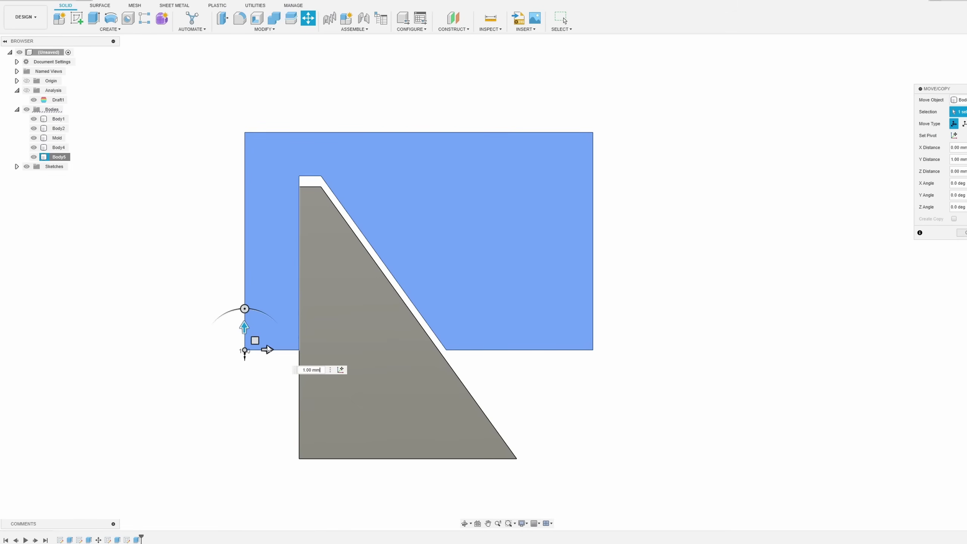
left_click_drag(268, 350, 254, 338)
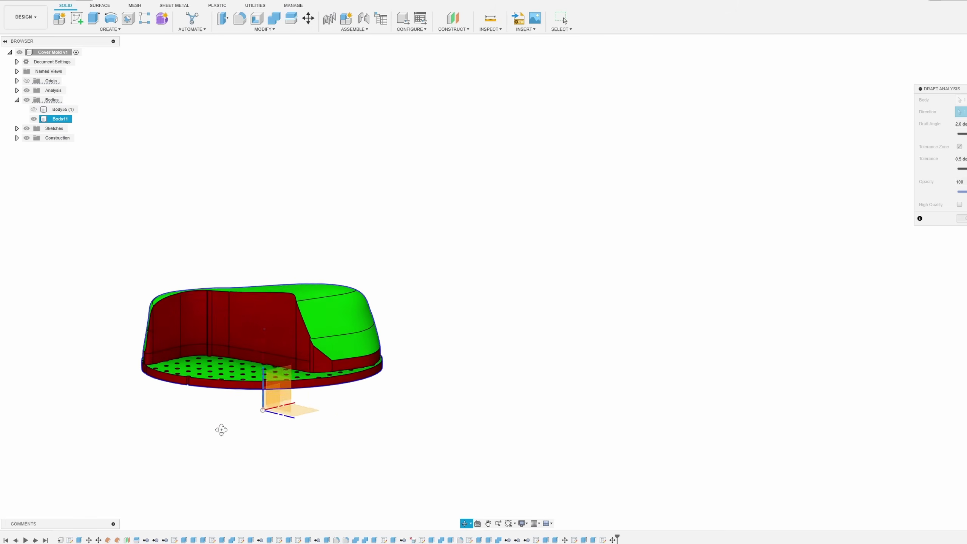
Check the mold from a near top-down view with no undercut face visible, then click OK.
left_click_drag(226, 460, 283, 459)
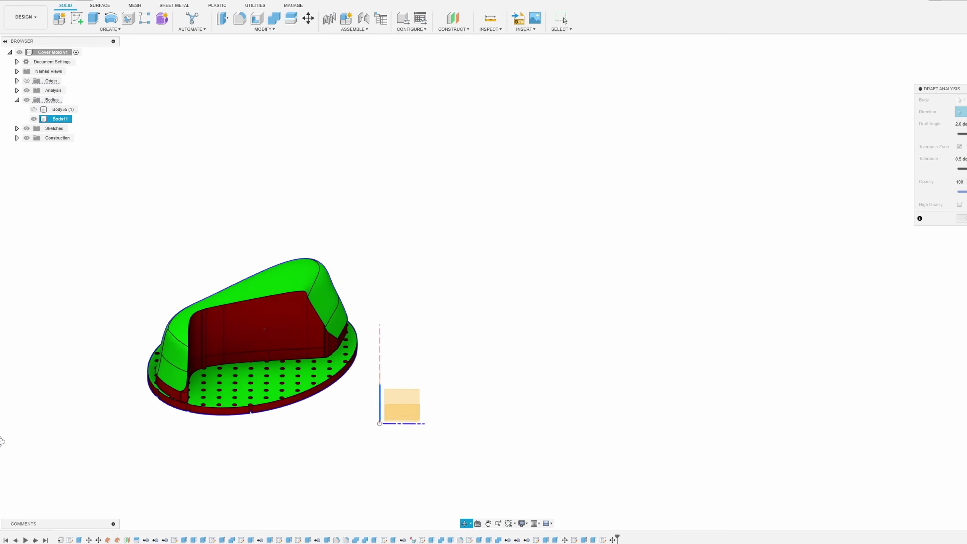
left_click_drag(2, 475, 2, 486)
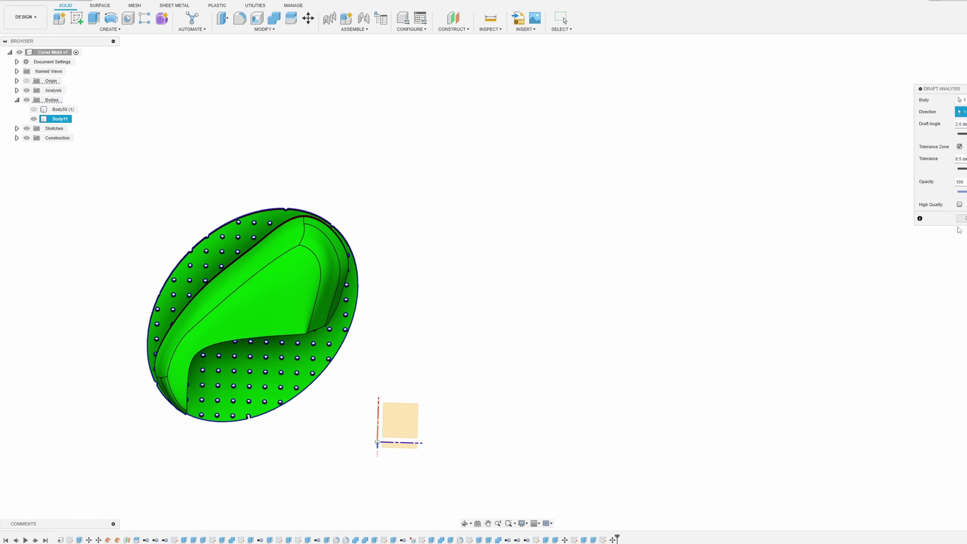
left_click(564, 19)
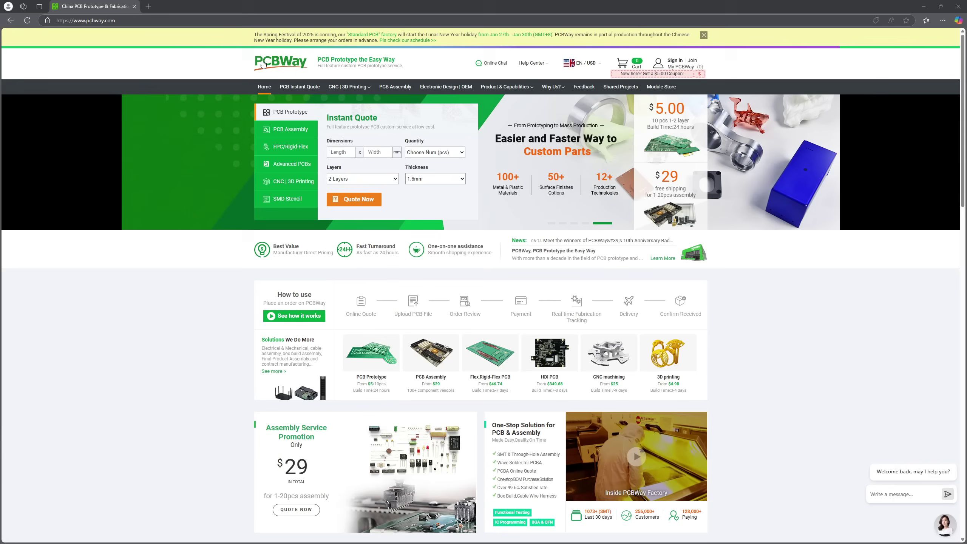
Show the CNC | 3D Printing dropdown in PCBWay's top navigation bar.
mouse_move(349, 93)
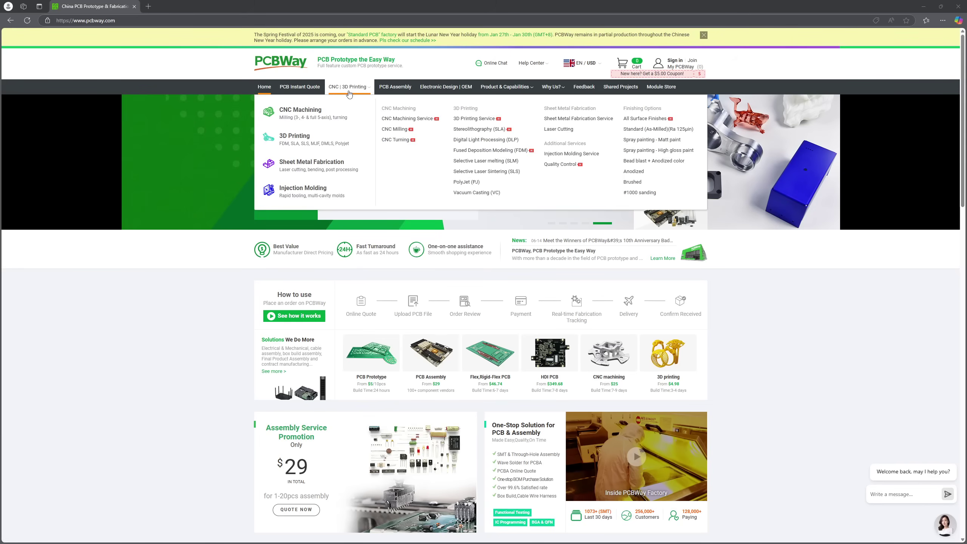